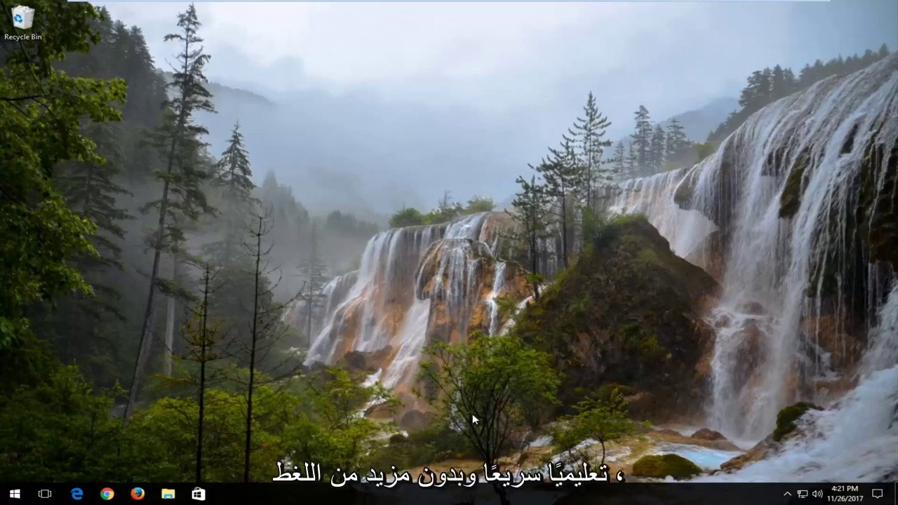
# - Open Device Manager and expand the Display adapters category
pyautogui.click(14, 495)
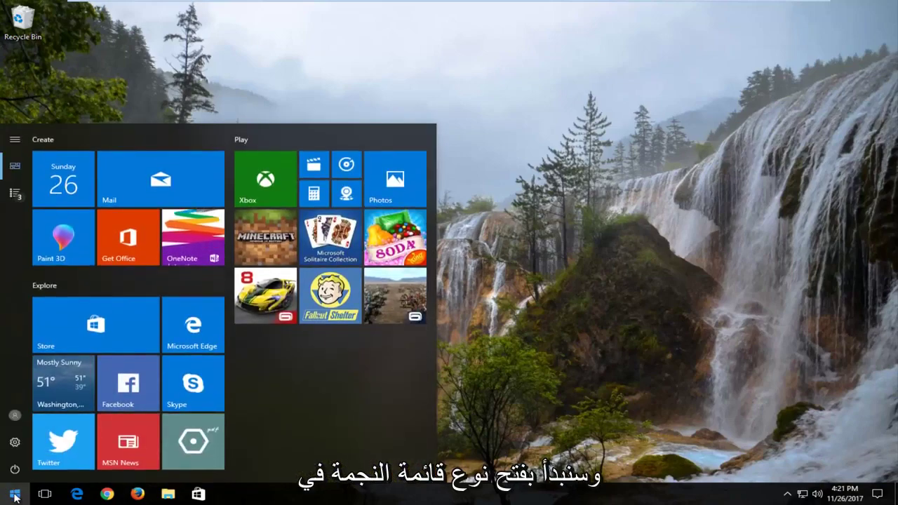
pyautogui.write('device manager')
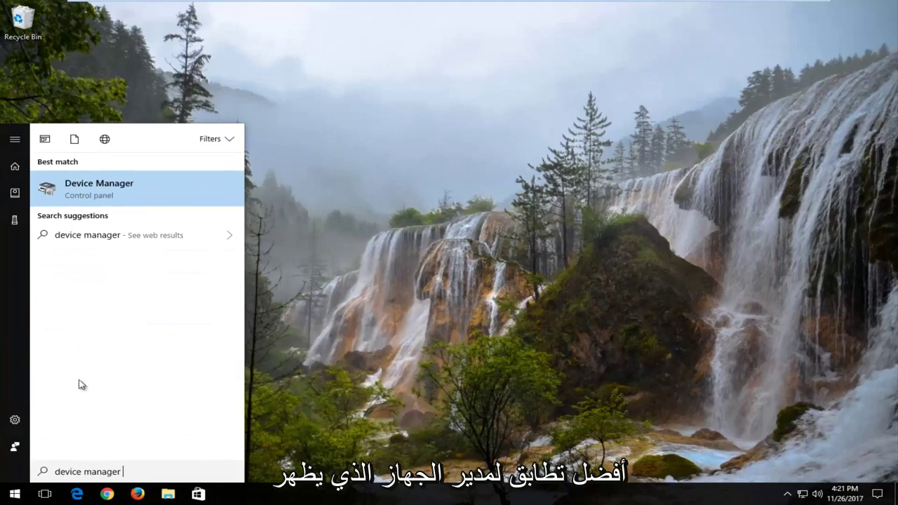
pyautogui.click(111, 191)
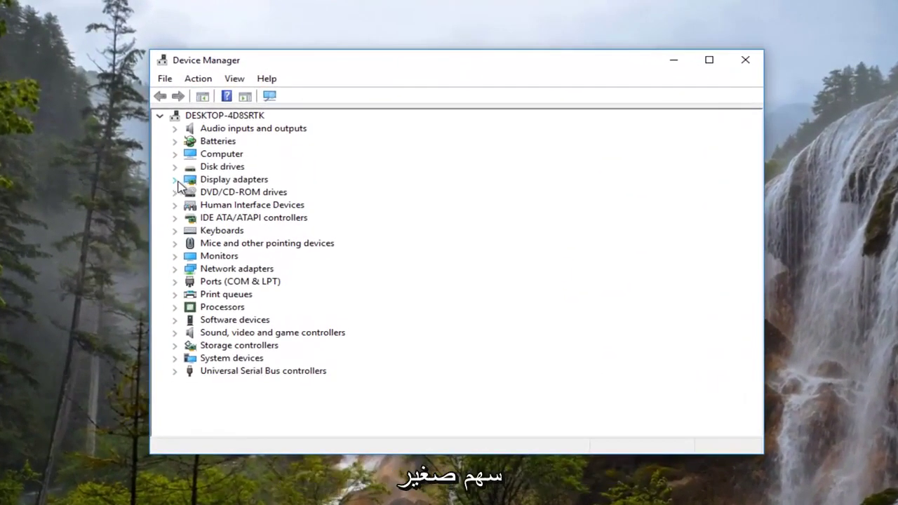
pyautogui.click(176, 181)
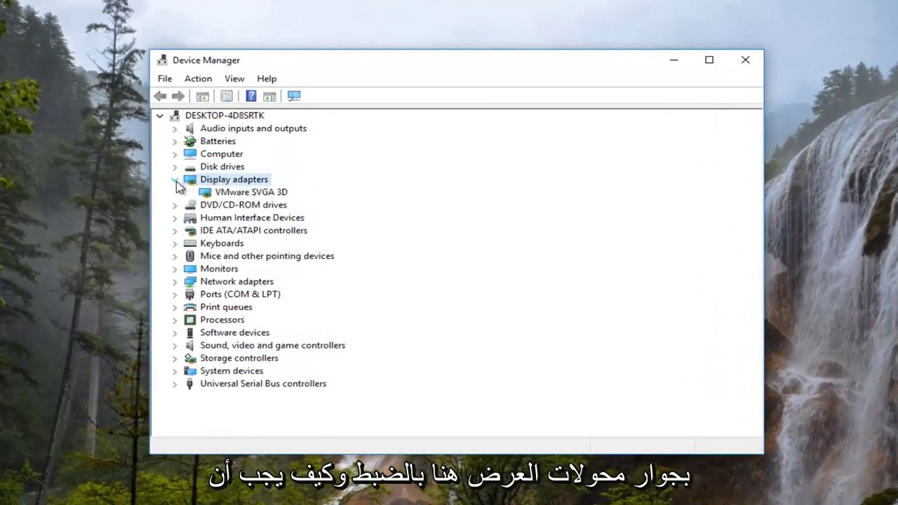
# - From the VMware SVGA 3D adapter's properties, run an automatic search for updated driver software and close the update wizard
pyautogui.click(230, 198)
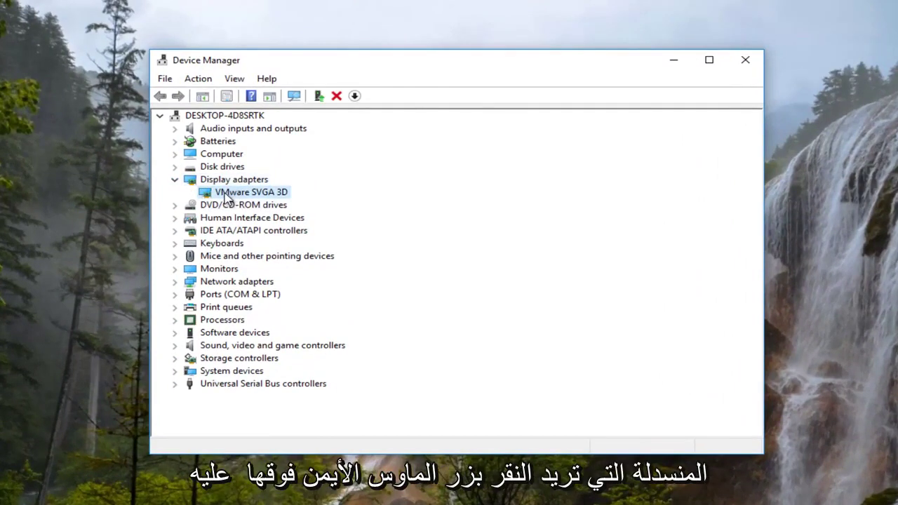
pyautogui.rightClick(225, 196)
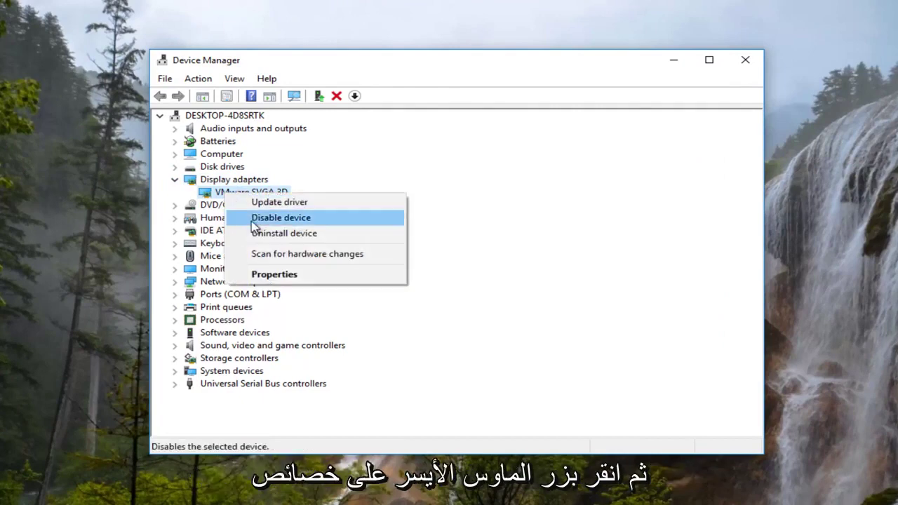
pyautogui.click(270, 279)
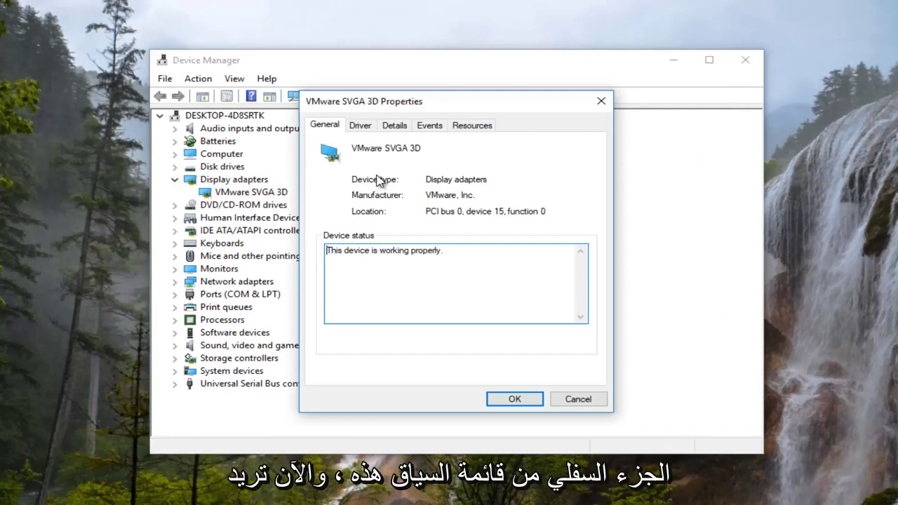
pyautogui.click(360, 125)
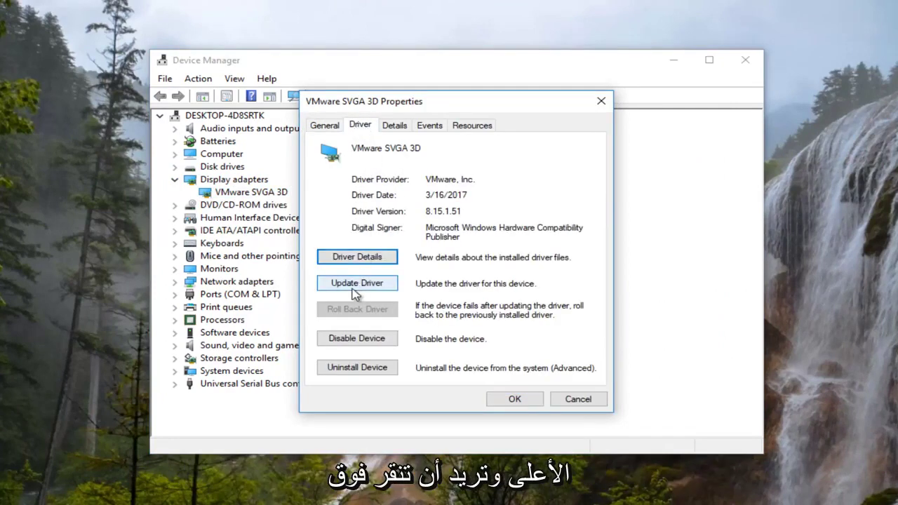
pyautogui.click(358, 283)
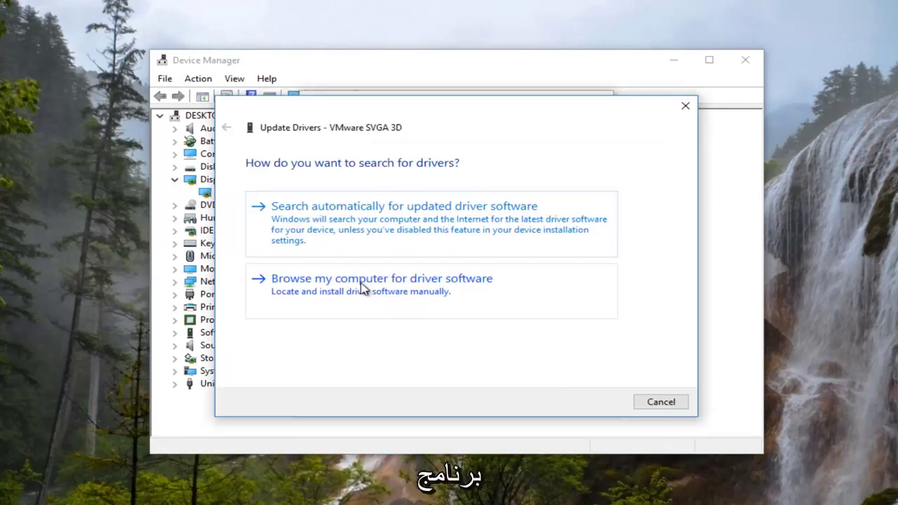
pyautogui.click(351, 229)
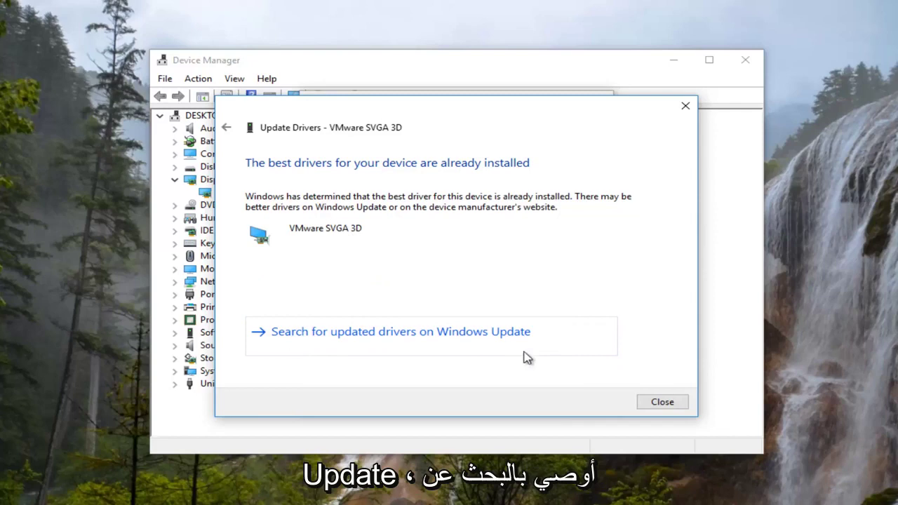
pyautogui.click(660, 402)
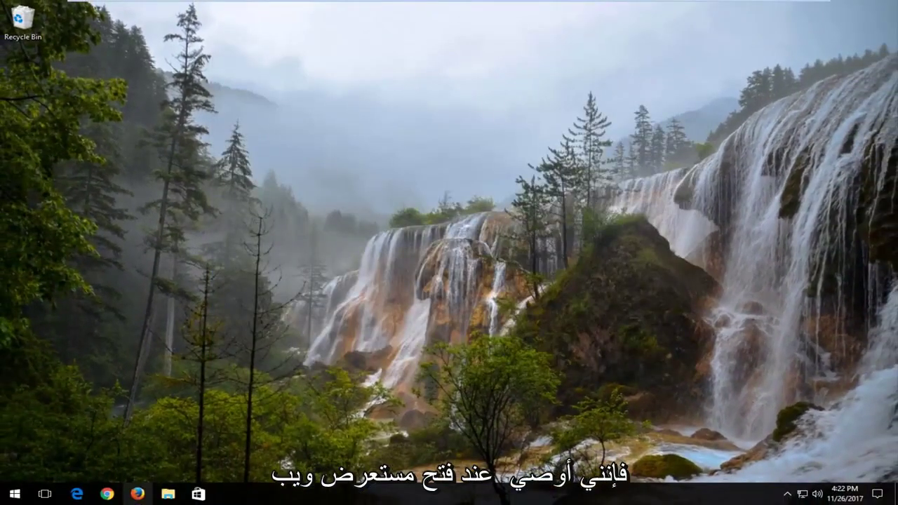
# - Switch to Firefox, go to google.com and search for "amd driver download"
pyautogui.press('super+3')
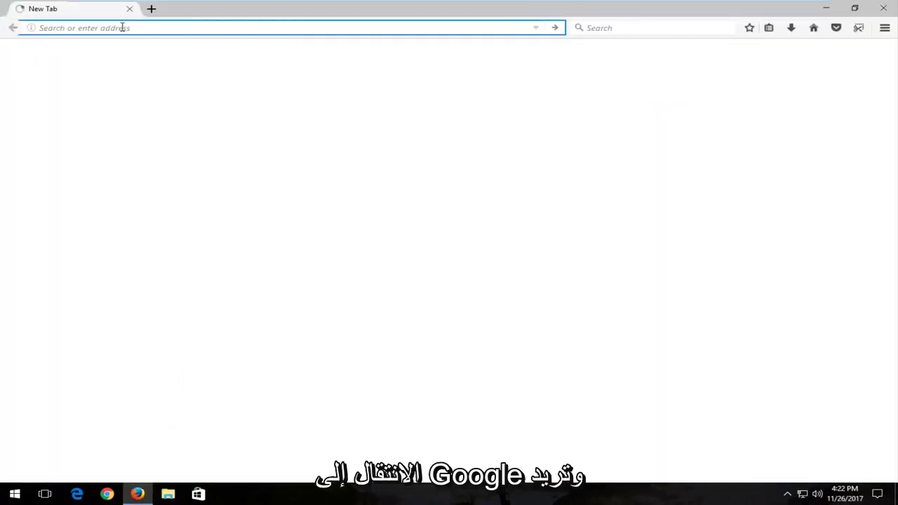
pyautogui.write('google.com/')
pyautogui.press('Return')
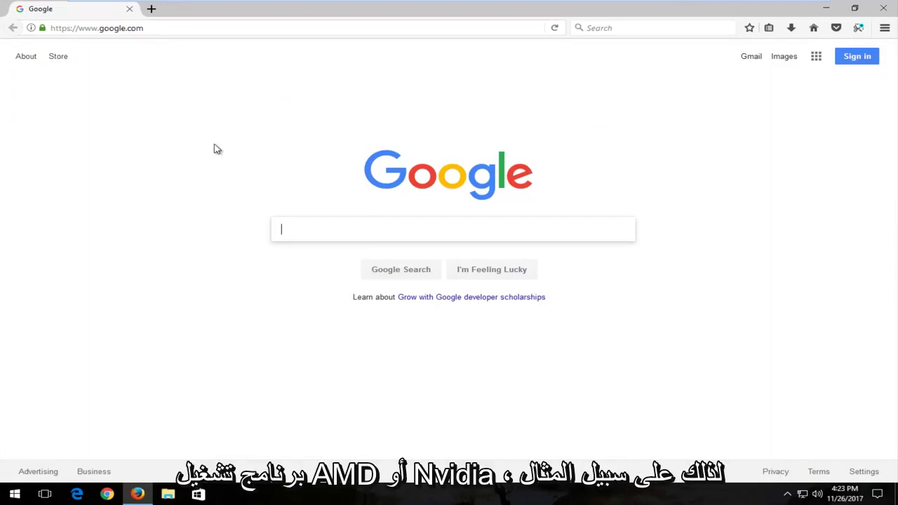
pyautogui.write('amd driv')
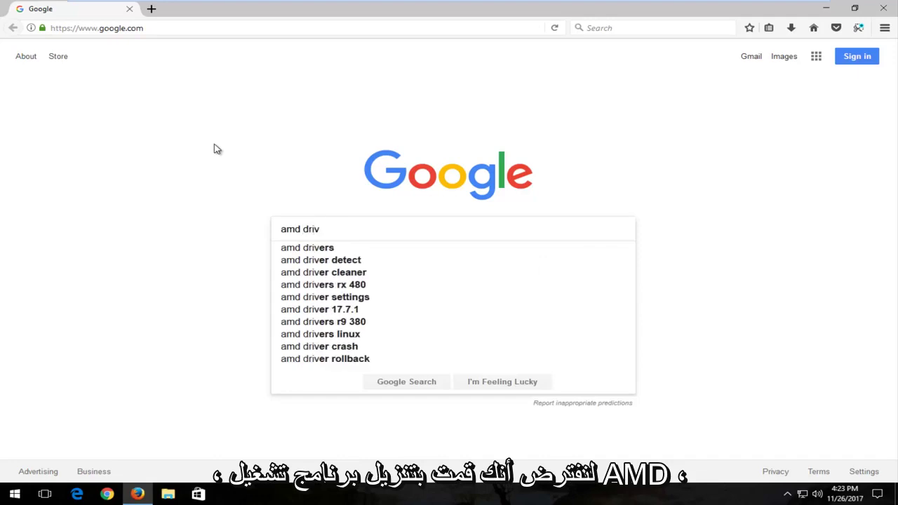
pyautogui.write('er download')
pyautogui.press('Return')
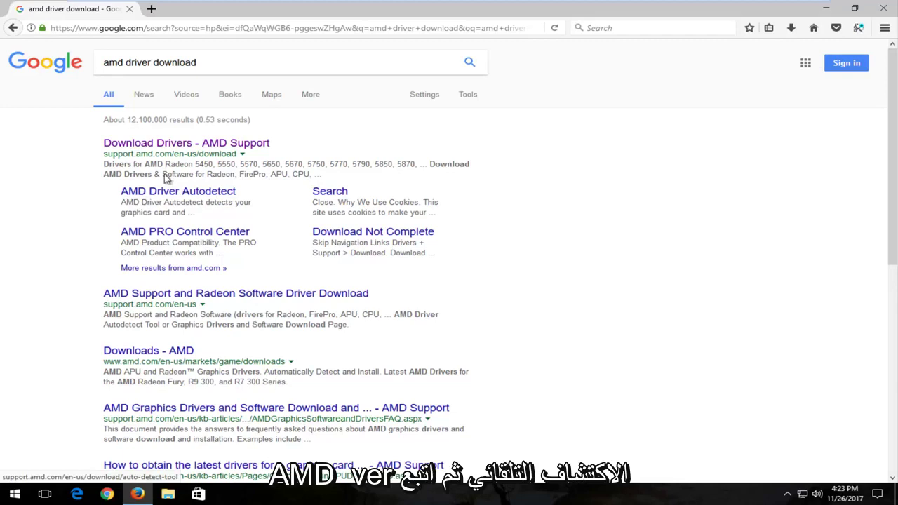
# - Check the amd.com domain in the web address of the "Download Drivers - AMD Support" result
pyautogui.tripleClick(153, 63)
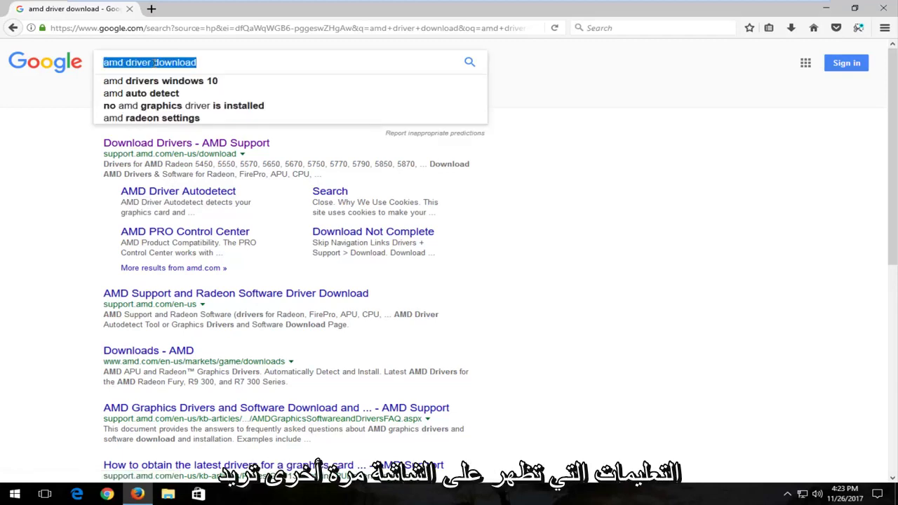
pyautogui.click(112, 157)
pyautogui.moveTo(155, 153); pyautogui.dragTo(161, 153)
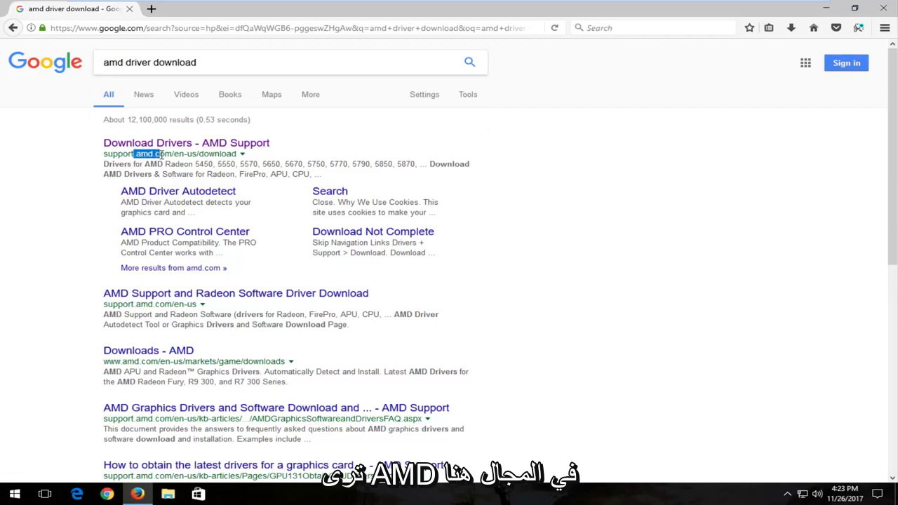
pyautogui.click(162, 155)
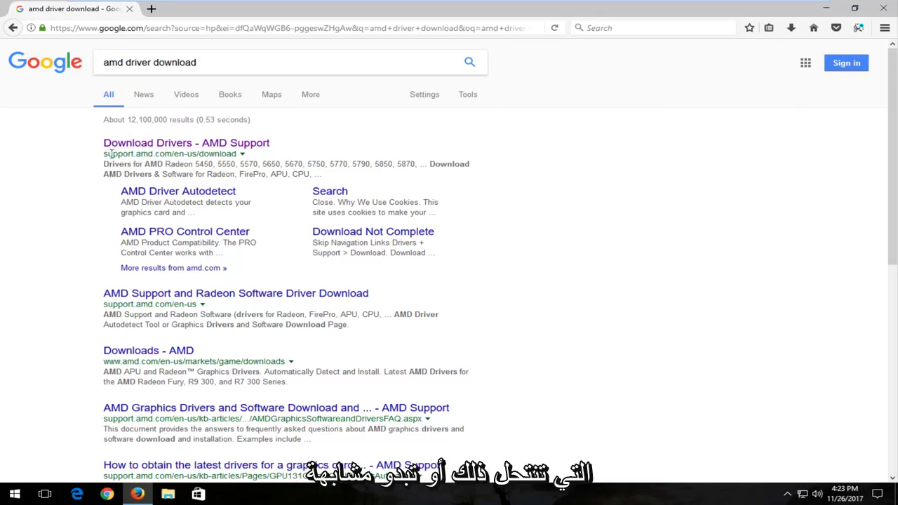
# - Replace the Google query with "nvidia driver download" and run the search
pyautogui.tripleClick(201, 61)
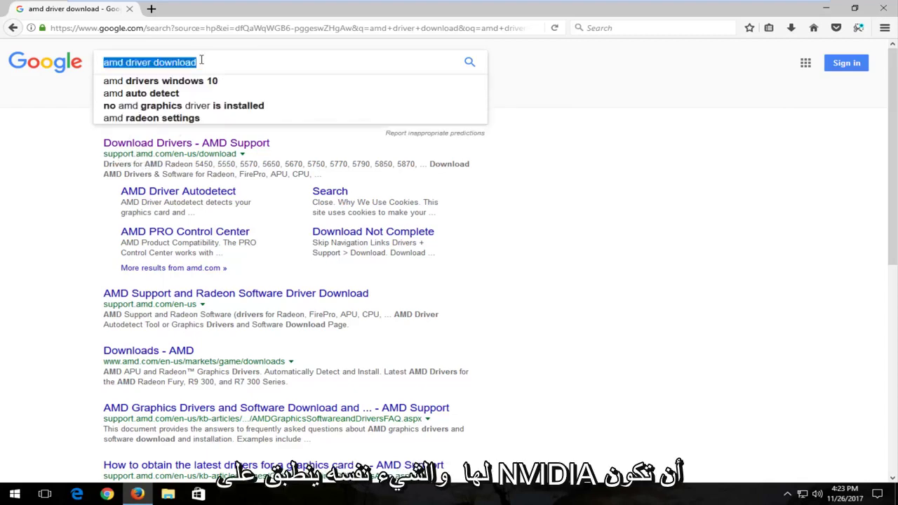
pyautogui.write('nvidia ')
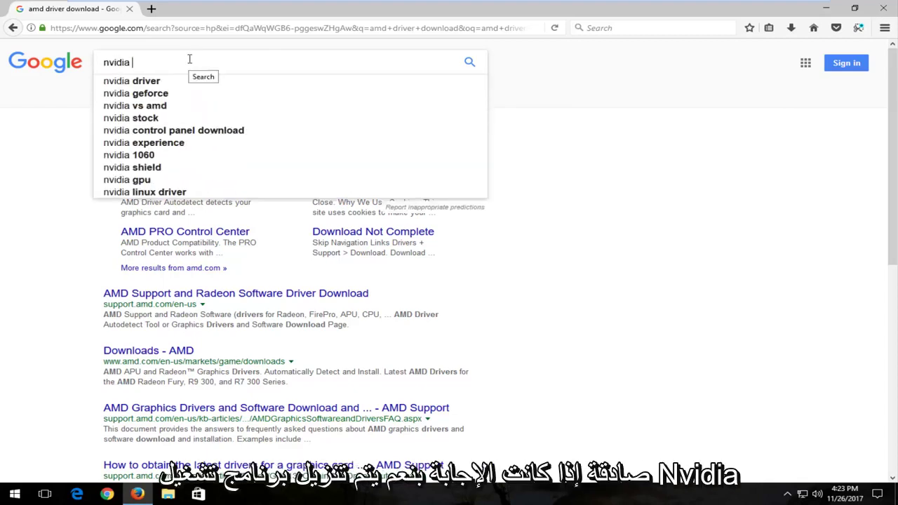
pyautogui.write('driver downloa')
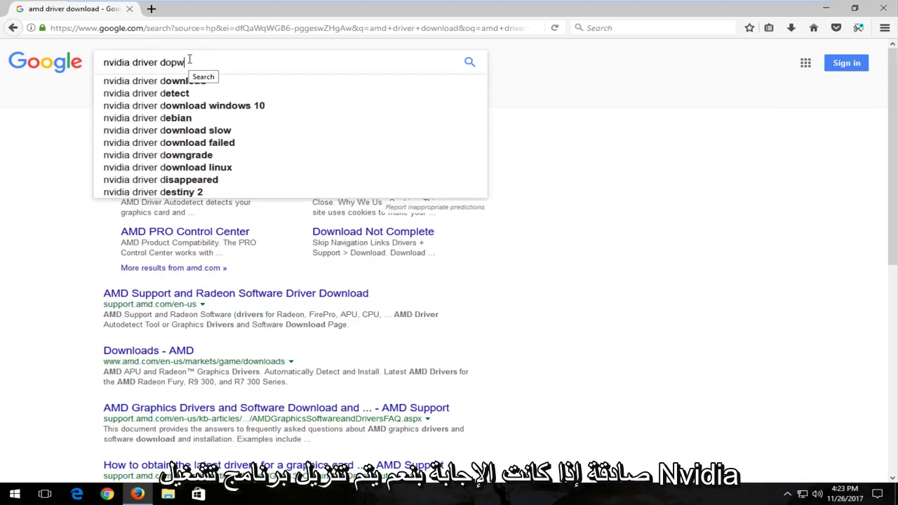
pyautogui.write('d')
pyautogui.press('Return')
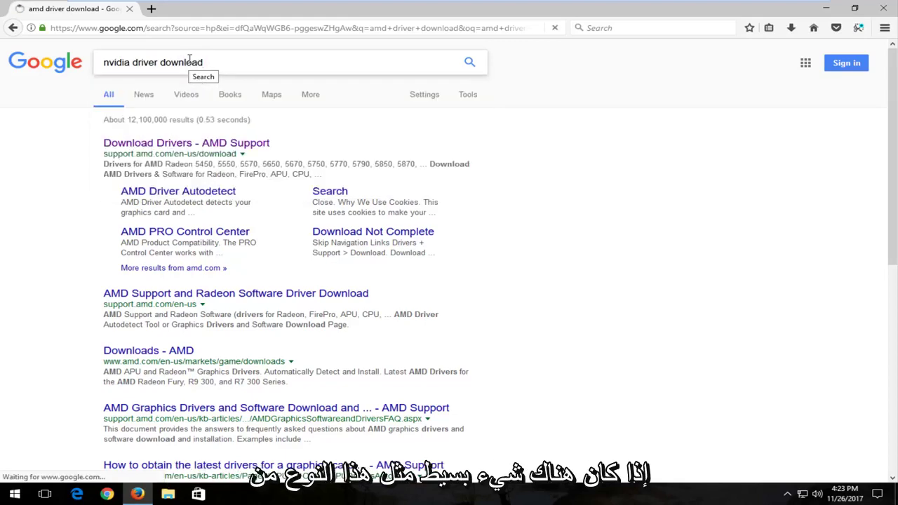
# - Open the "Automatically Detect NVIDIA" result, look over its driver scan page and close the browser
pyautogui.scroll(-2, 161, 253)
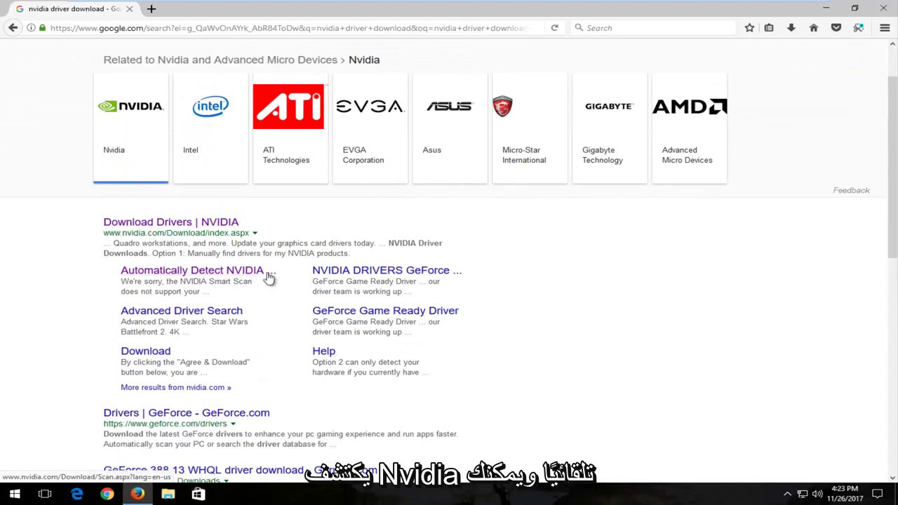
pyautogui.click(160, 272)
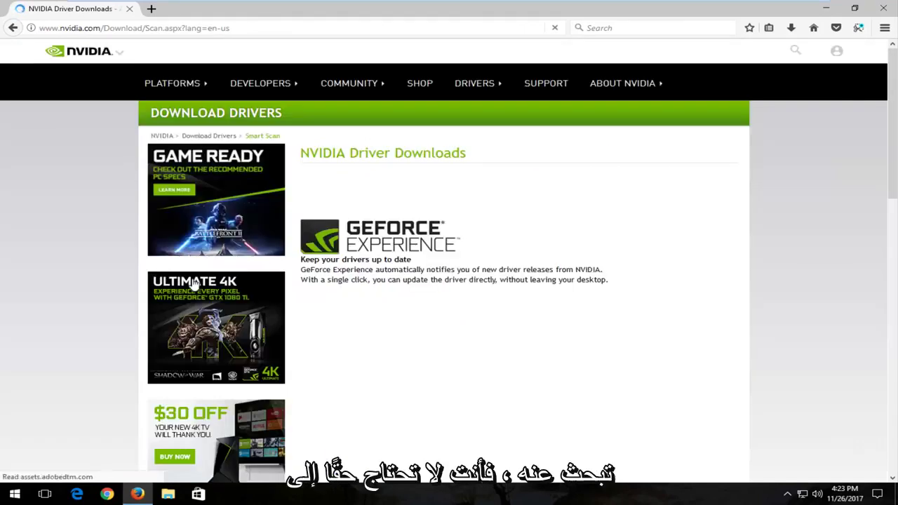
pyautogui.scroll(-3, 403, 296)
pyautogui.scroll(3, 403, 296)
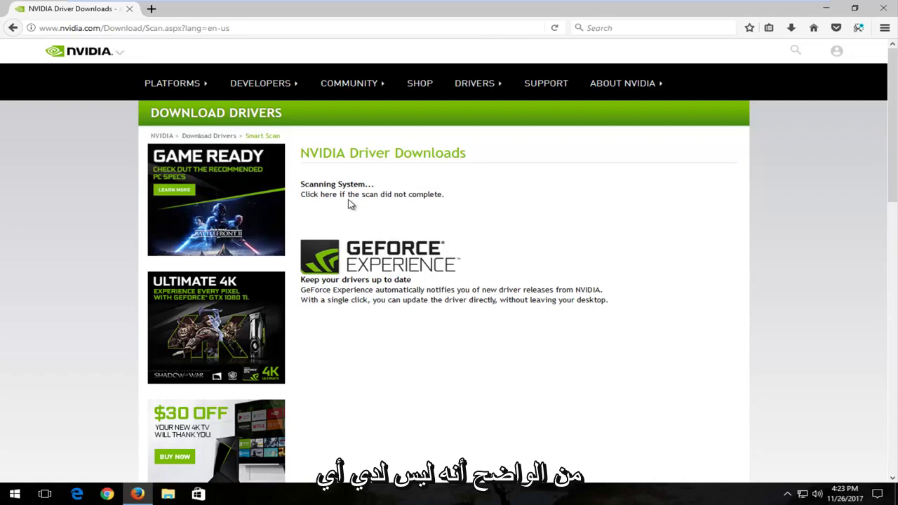
pyautogui.click(884, 8)
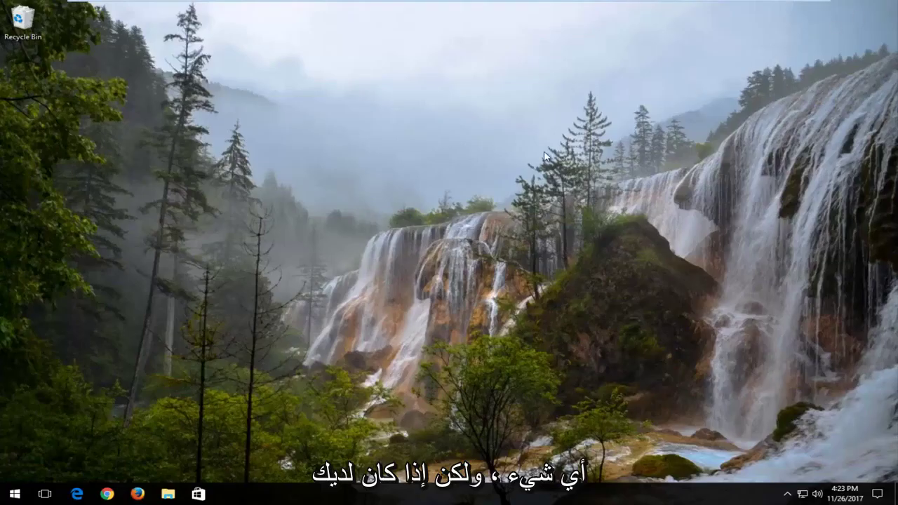